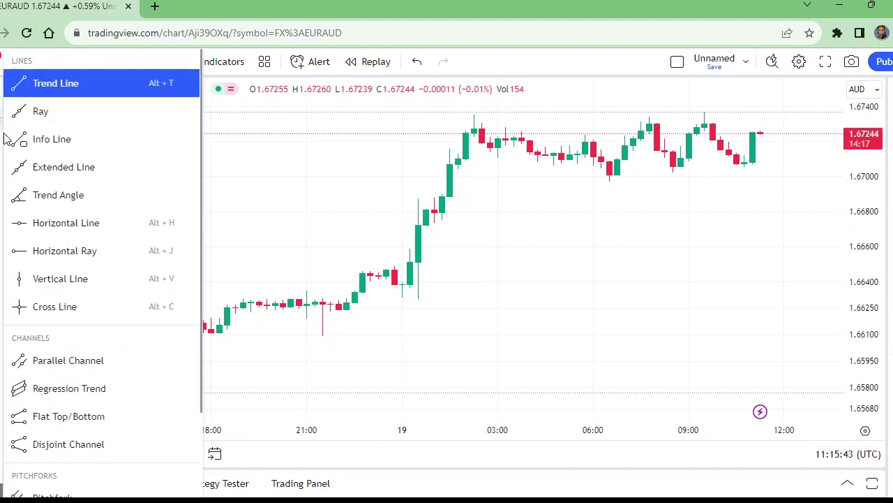
Step: Draw horizontal lines at 1.67354, 1.66970 and about 1.67052 on the EURAUD chart
left_click(77, 230)
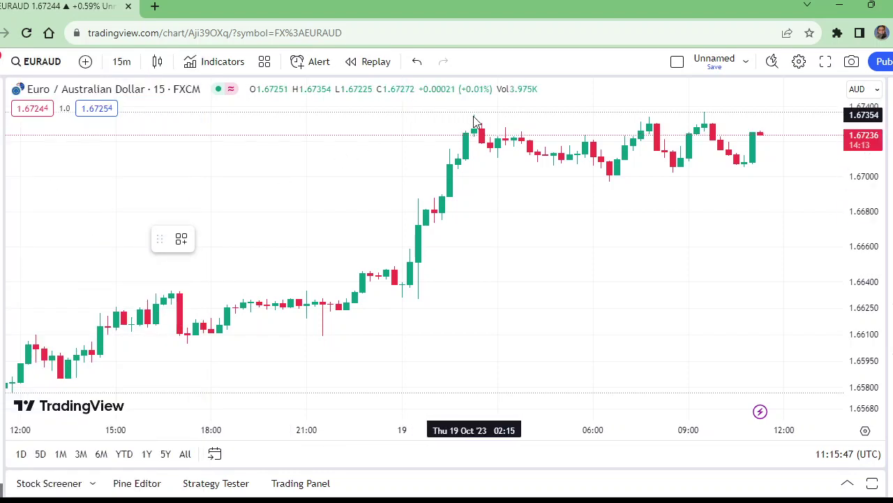
left_click(474, 117)
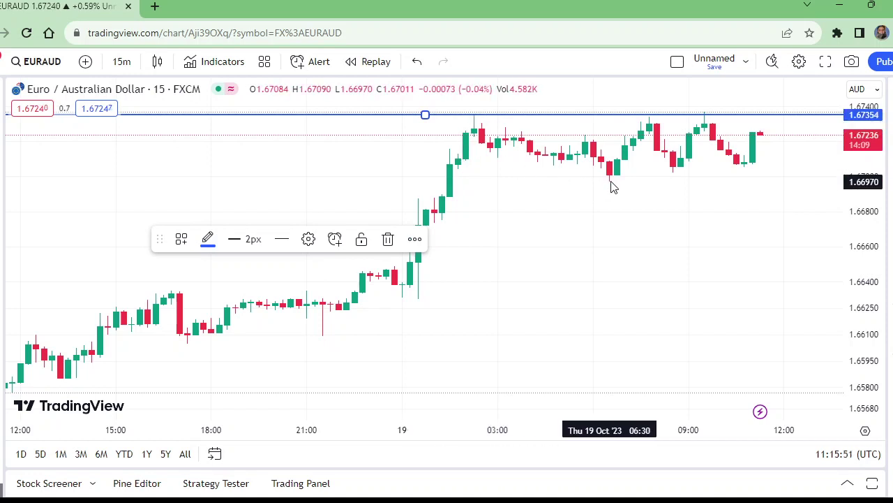
left_click(609, 182)
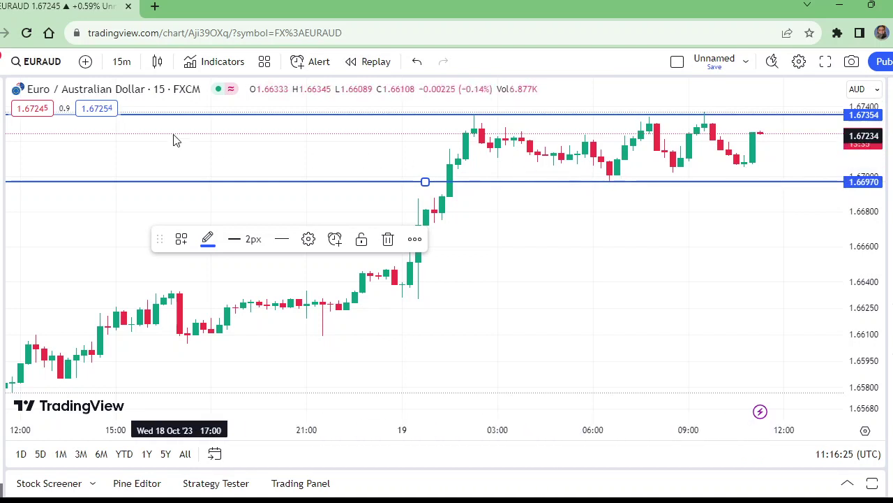
left_click(744, 168)
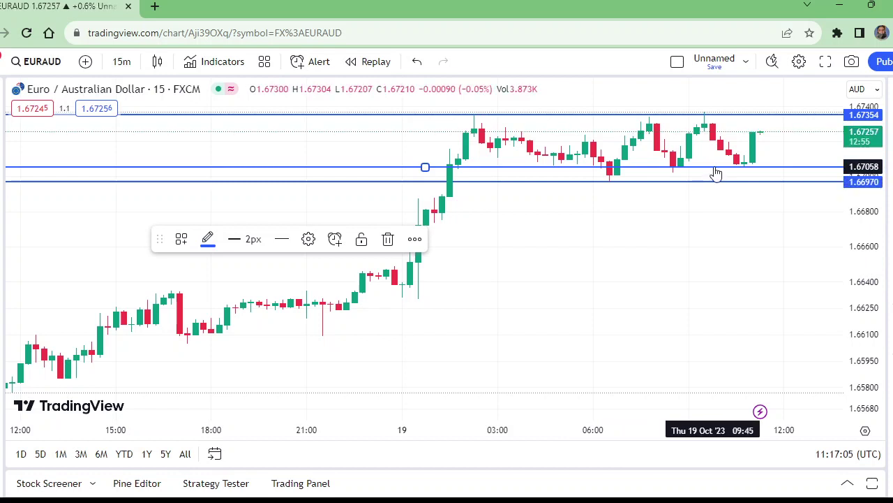
Step: Raise the new line to 1.67118, undo the accidental shift, and adjust the top line
left_click_drag(717, 173, 687, 168)
key("ctrl+z")
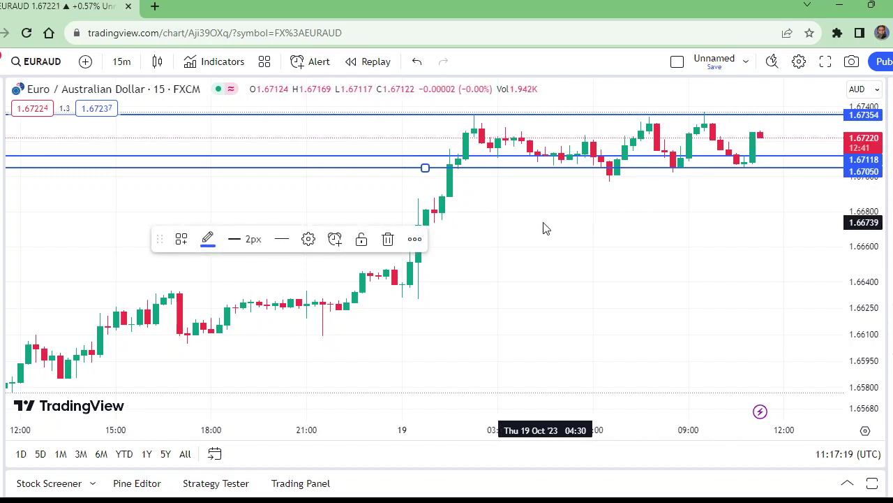
left_click_drag(706, 114, 710, 119)
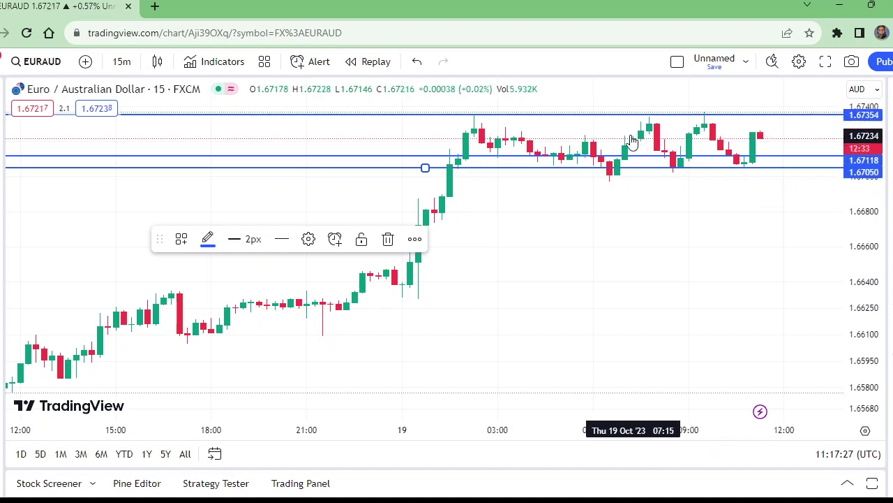
left_click(120, 62)
left_click(138, 274)
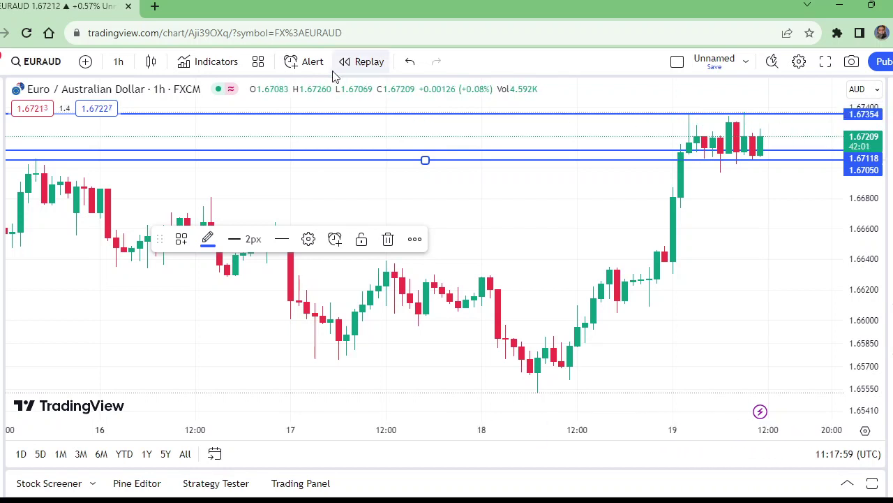
left_click(119, 64)
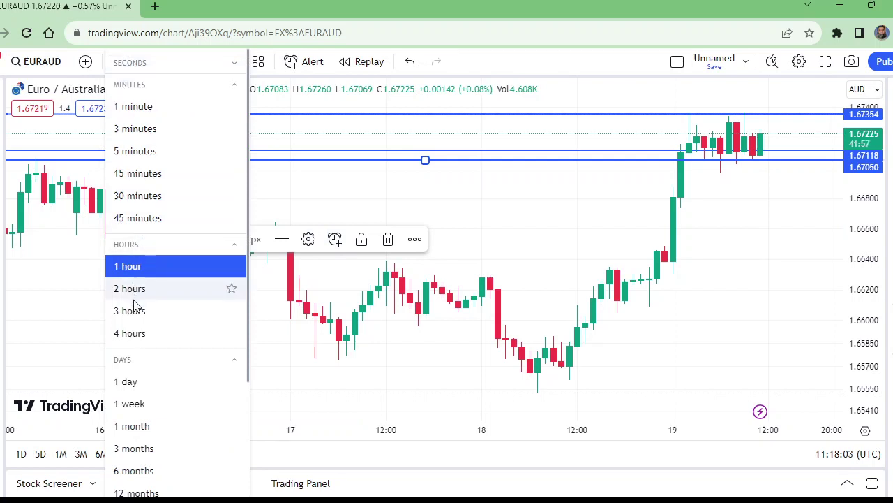
left_click(129, 333)
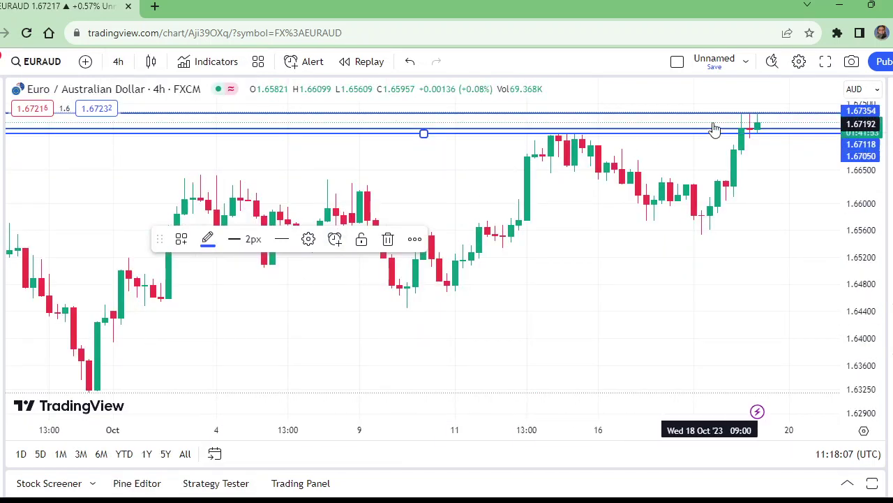
left_click(120, 63)
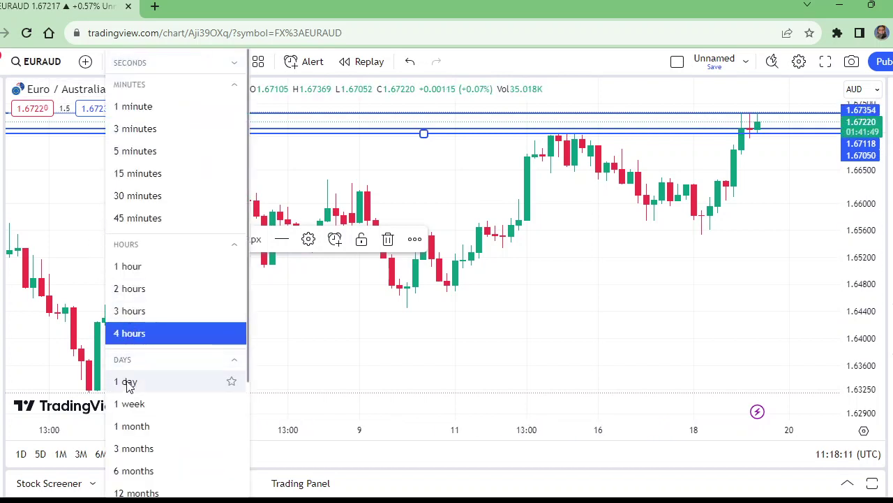
left_click(156, 175)
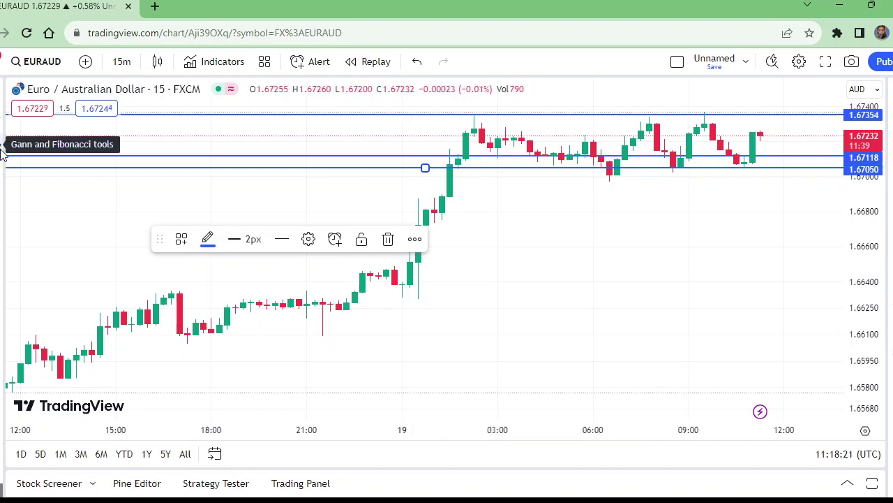
Step: Place a Long Position drawing at the latest candle with entry 1.67200
left_click(2, 201)
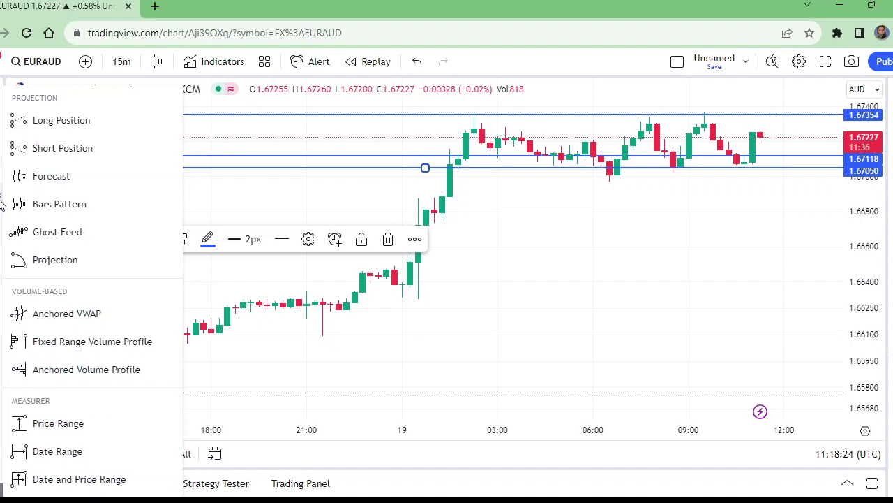
left_click(42, 120)
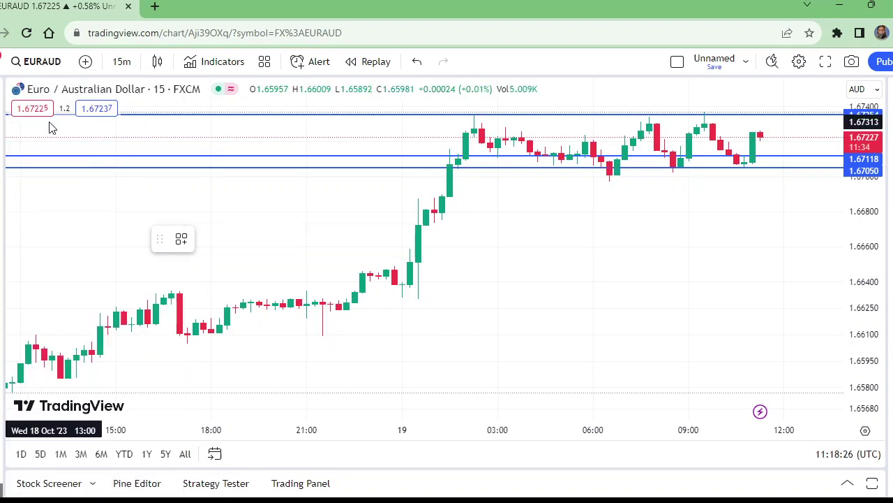
left_click(765, 162)
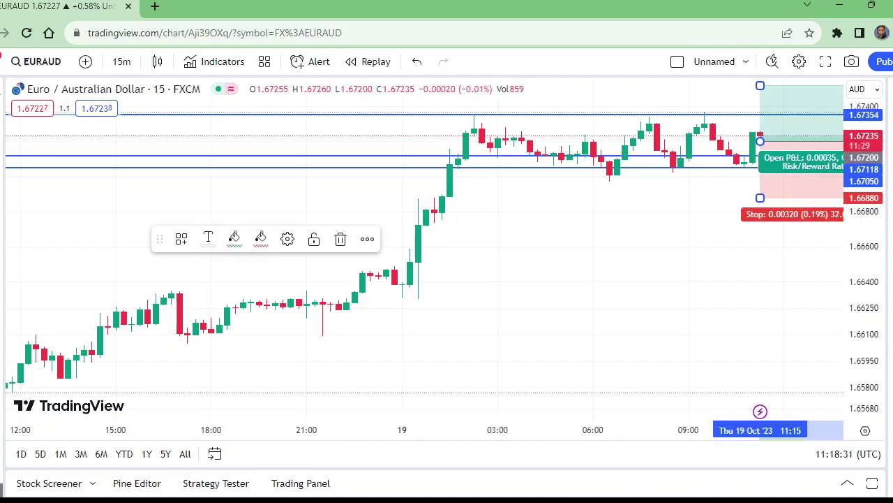
left_click(716, 193)
Step: Raise the stop loss to 1.67034 and lower the profit target to about 1.67377
left_click_drag(763, 196, 764, 170)
left_click_drag(760, 86, 761, 111)
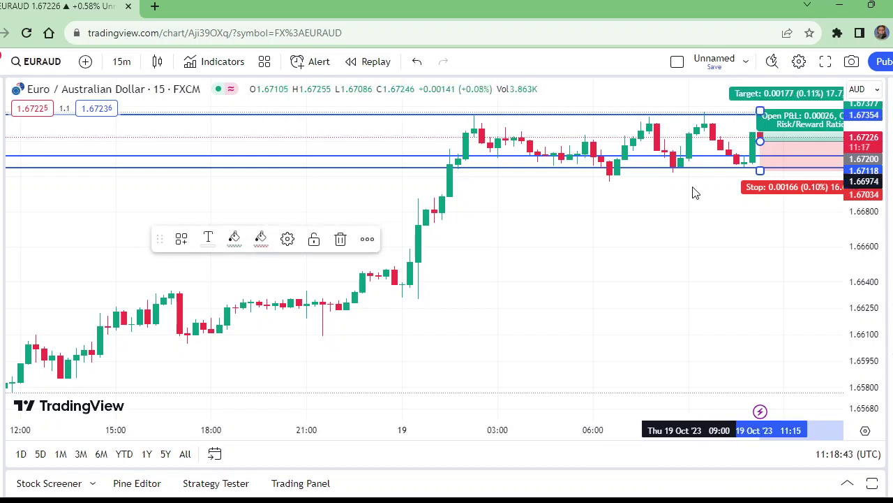
left_click(696, 214)
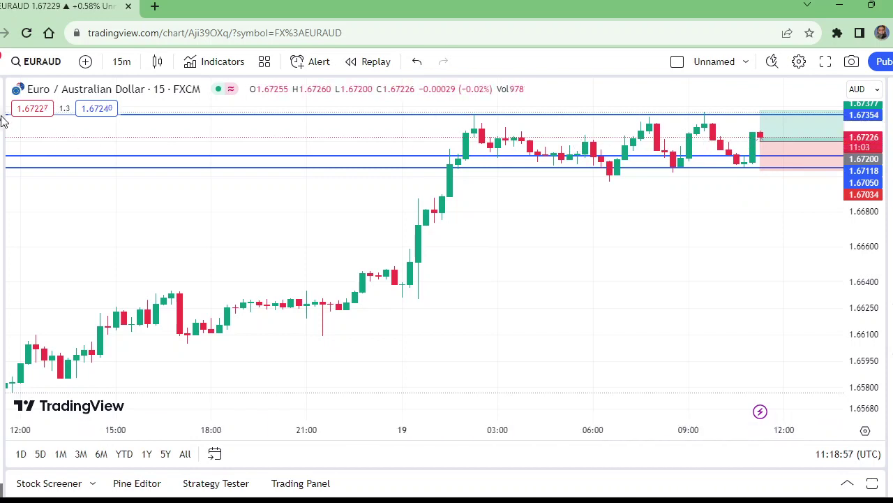
Step: Draw another blue horizontal line at 1.67235, just above the entry
left_click(127, 155)
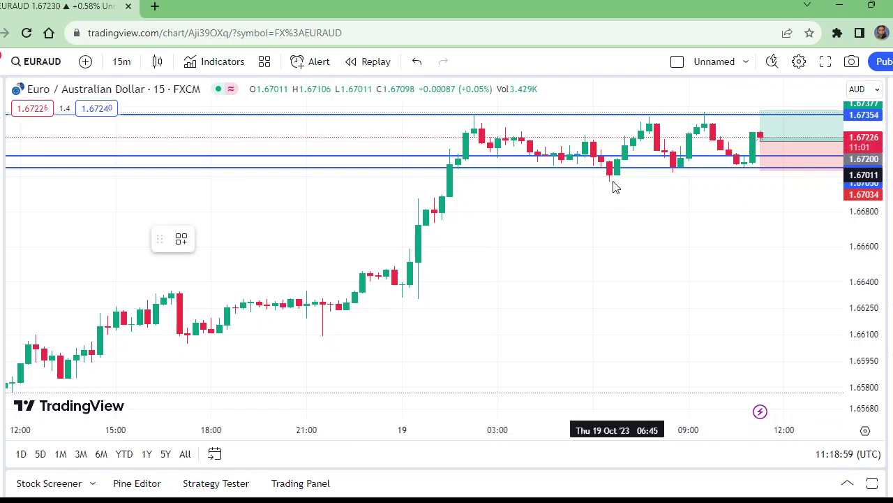
left_click(625, 136)
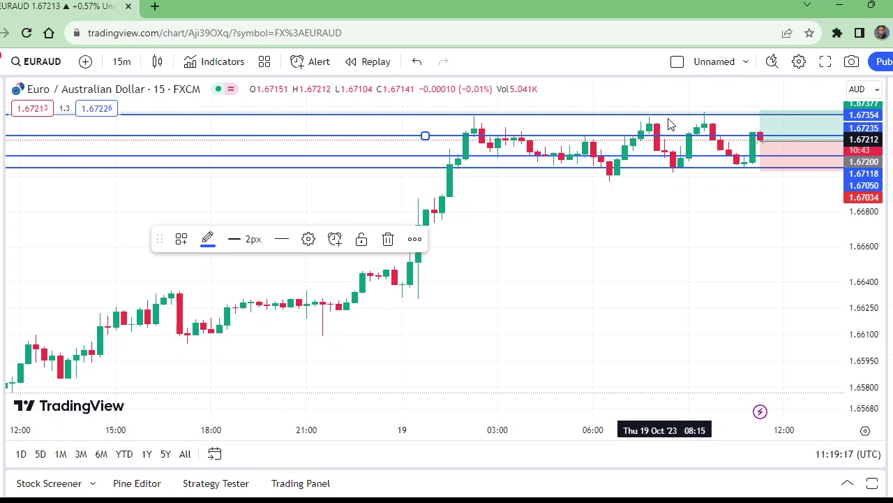
Step: Switch the chart to 5-minute candles and delete the stray line at 1.67200
left_click(123, 62)
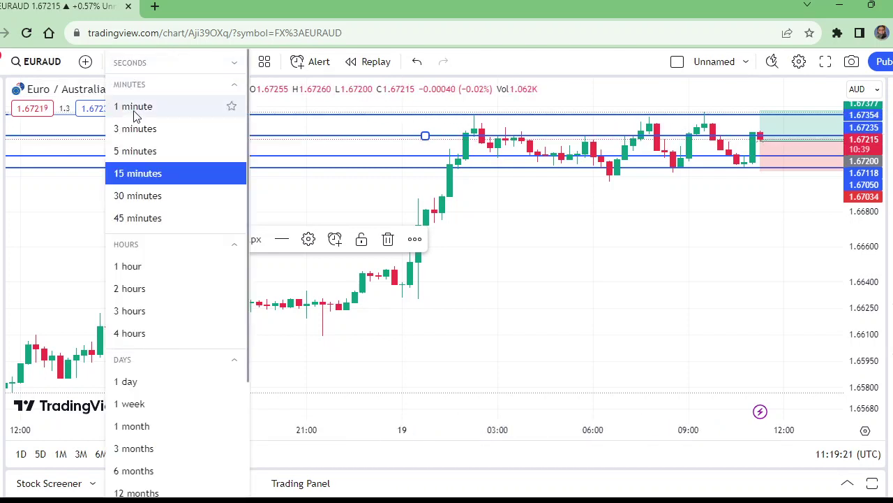
left_click(146, 155)
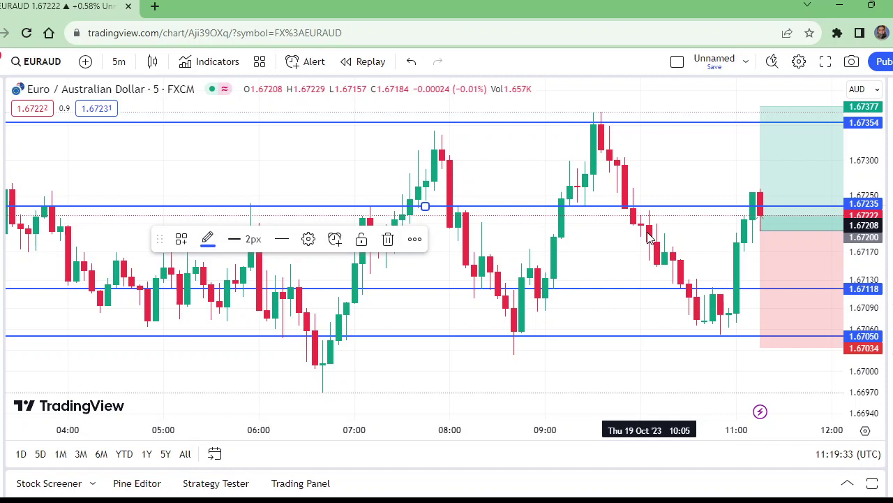
left_click(781, 239)
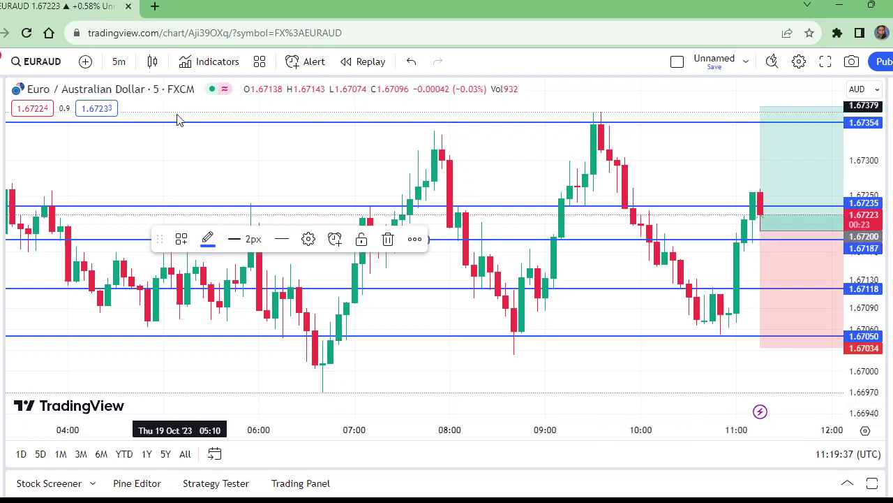
left_click(386, 243)
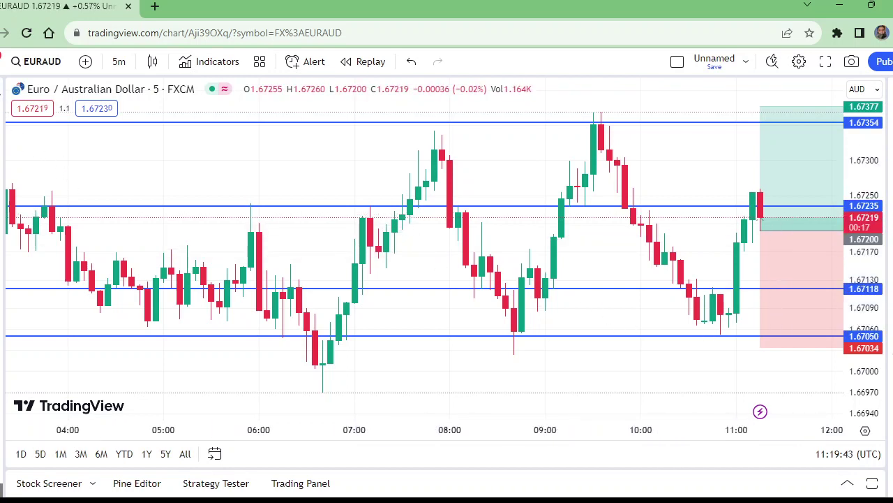
Step: Move the long position down to entry 1.67121, stop 1.66955 and target 1.67298
left_click(799, 233)
left_click_drag(799, 233, 798, 281)
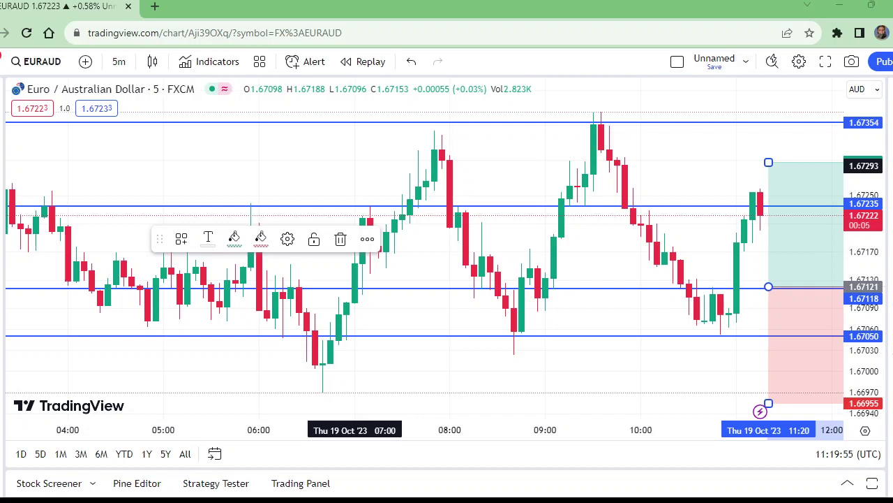
key("Escape")
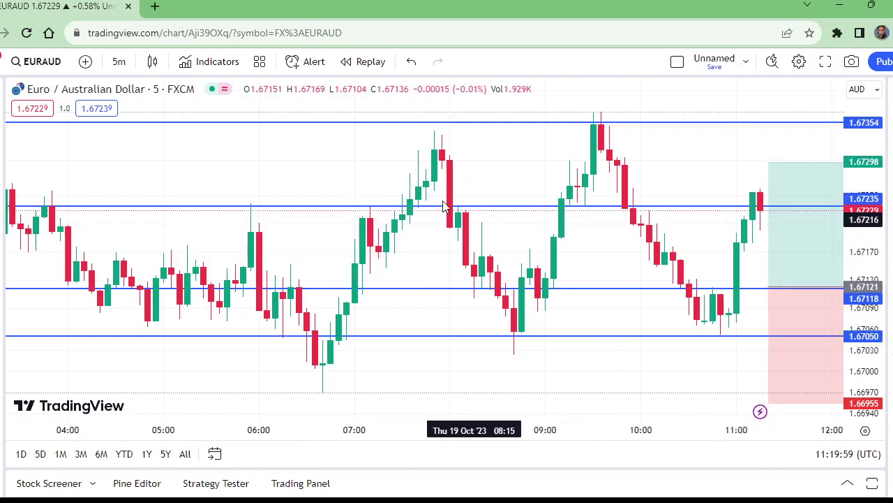
left_click(125, 66)
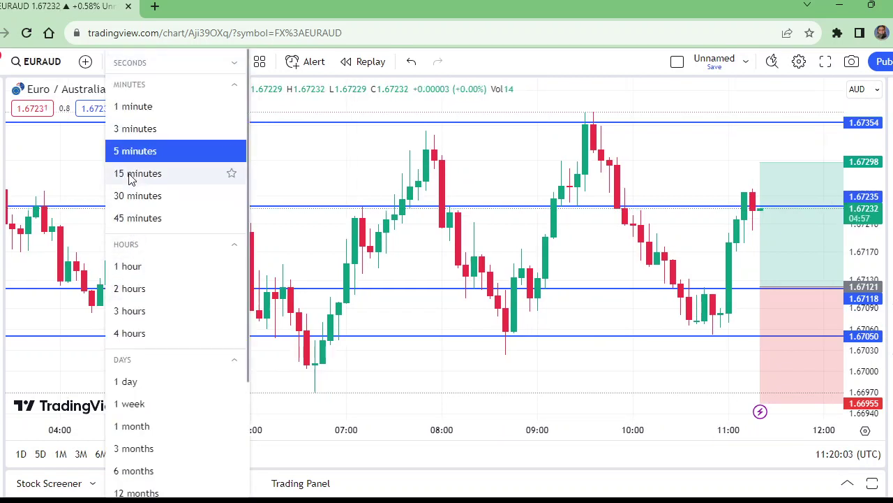
Step: Switch to 15-minute candles and raise the long position's stop to 1.67034
left_click(129, 175)
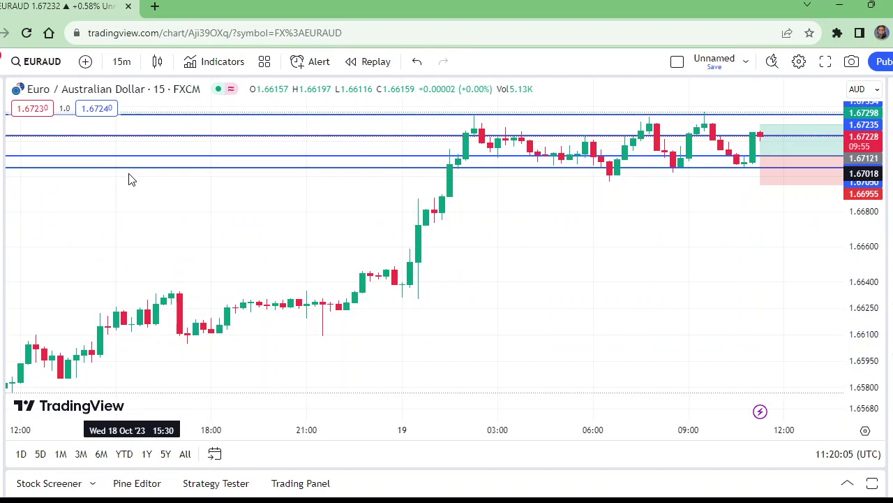
mouse_move(759, 178)
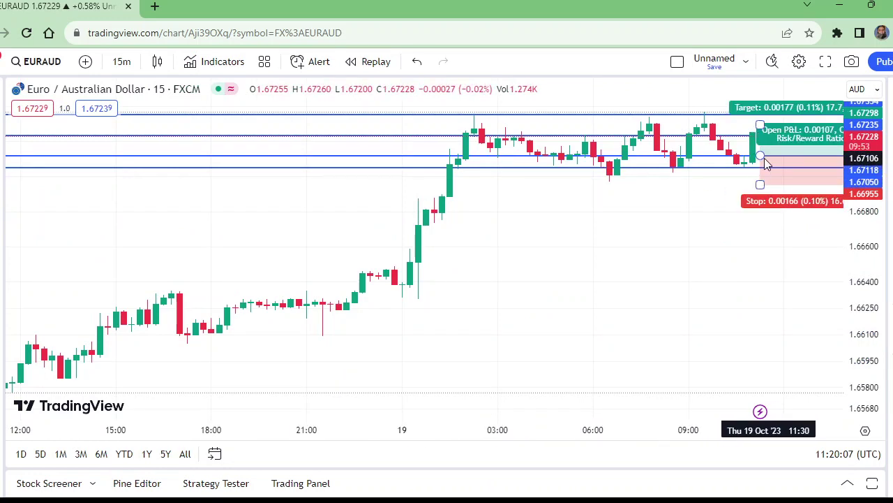
mouse_move(760, 184)
left_mouse_down()
mouse_move(760, 161)
mouse_move(760, 171)
left_mouse_up()
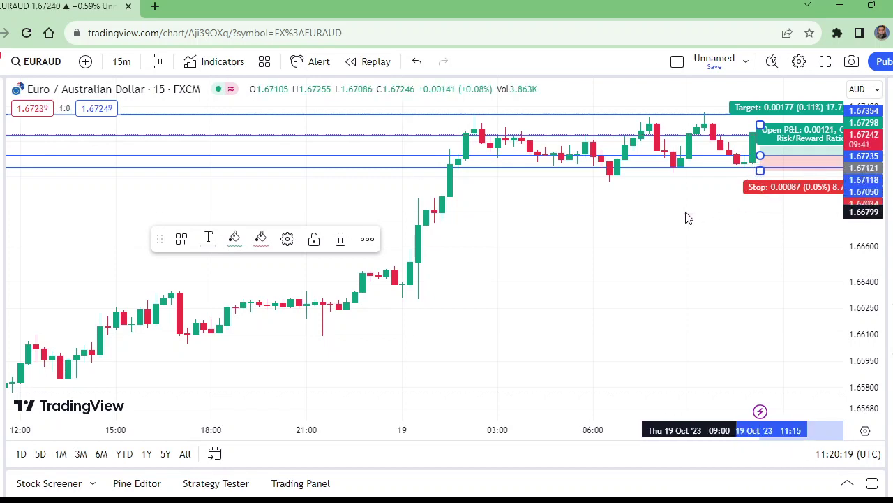
Step: Change the chart interval to 5 minutes to review the finished setup
left_click(123, 64)
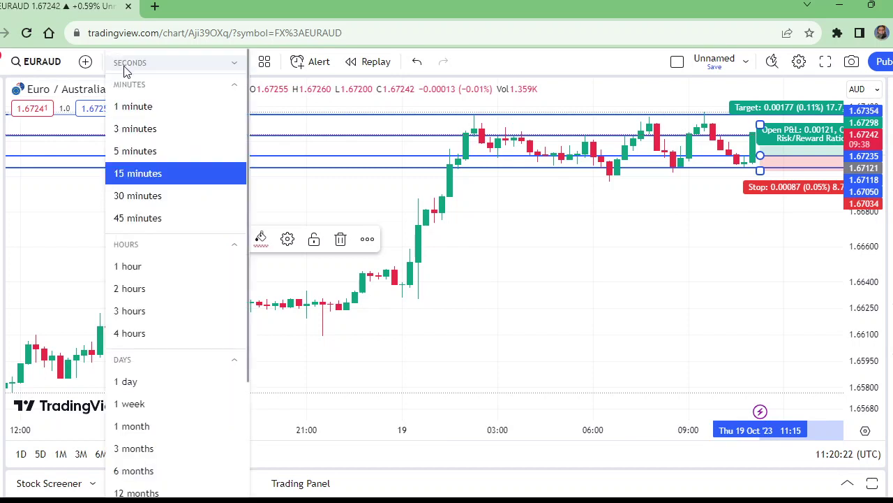
left_click(141, 159)
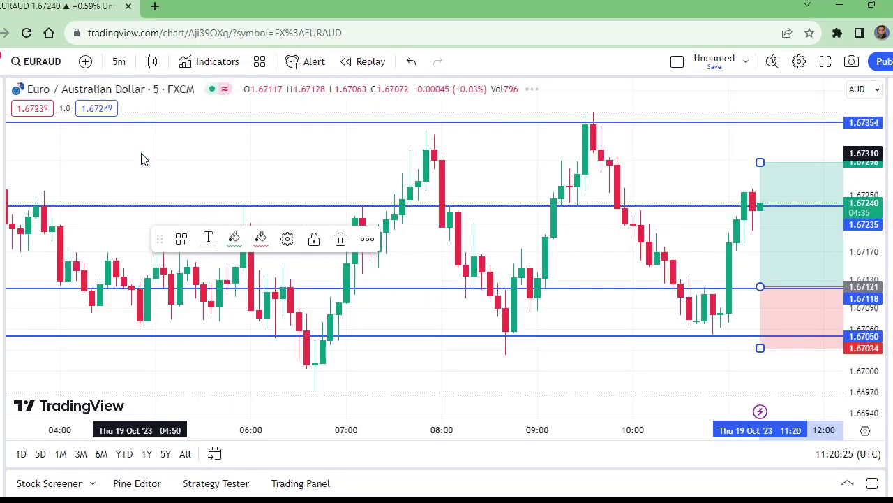